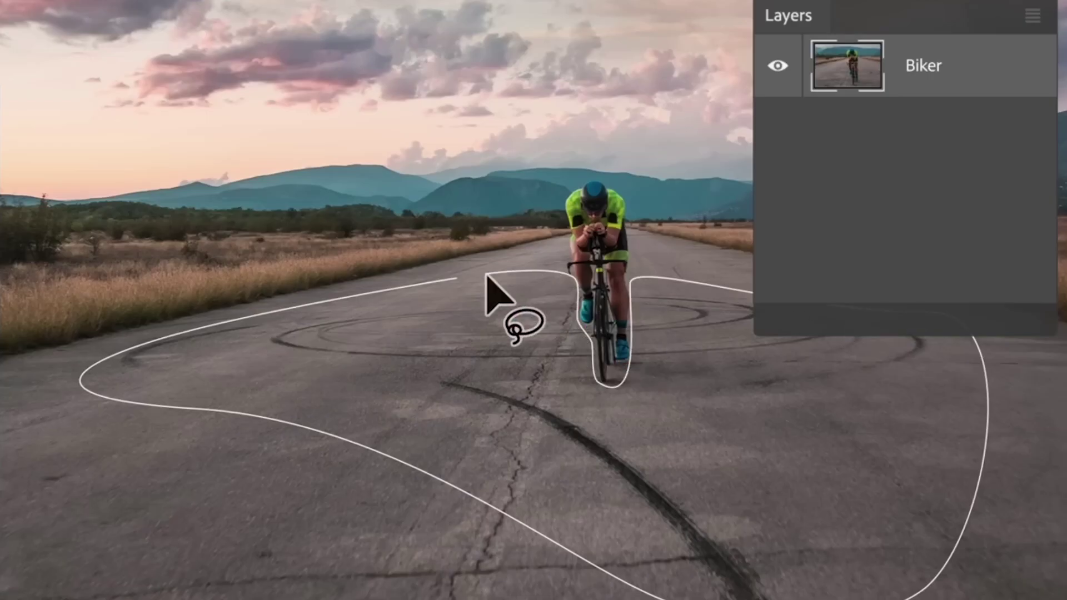
Step: Lasso the road around the biker and fill it with Generative Fill, outlining another stretch beside him
drag(489, 291, 548, 274)
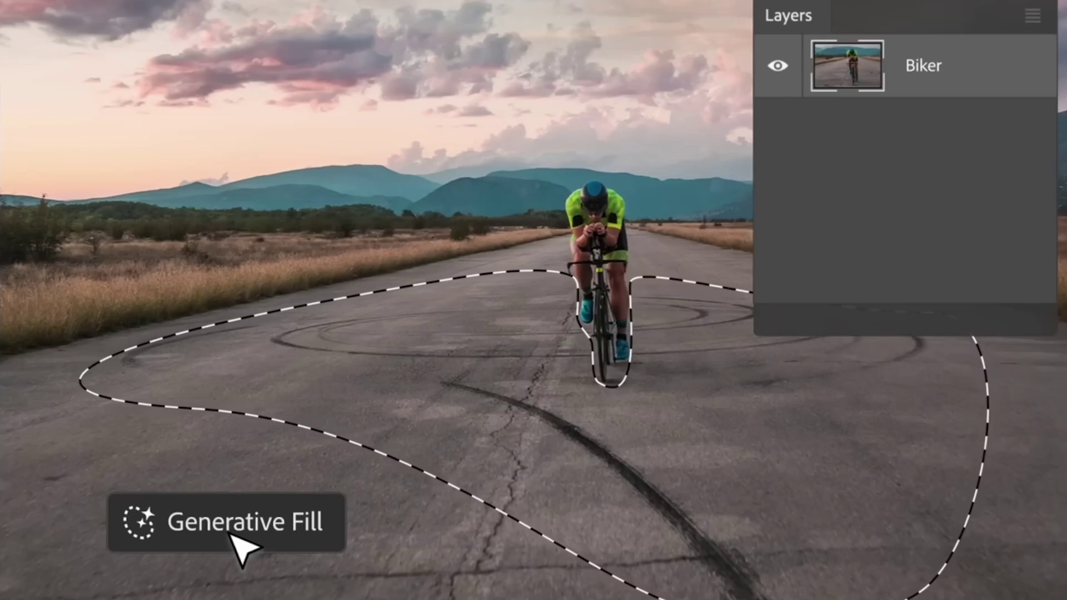
click(326, 478)
mouse_move(572, 282)
mouse_down()
mouse_move(503, 324)
mouse_move(584, 311)
mouse_move(574, 284)
mouse_up()
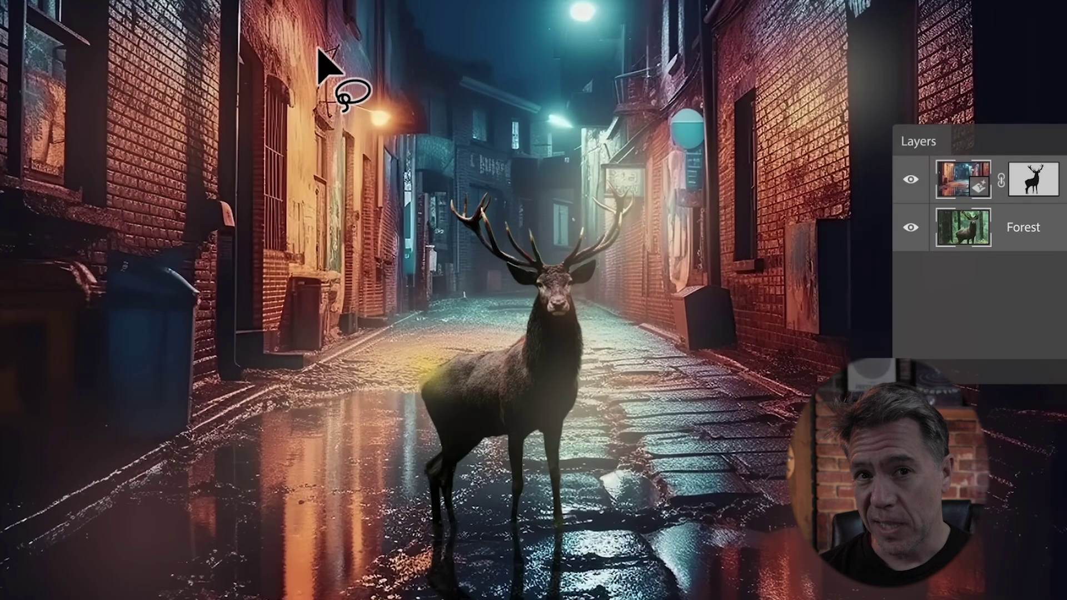
Step: Lasso the left building's upper wall and generate a 'Red arrow sign' there with Generative Fill
mouse_move(333, 202)
mouse_down()
mouse_move(310, 12)
mouse_move(327, 37)
mouse_move(333, 100)
mouse_up()
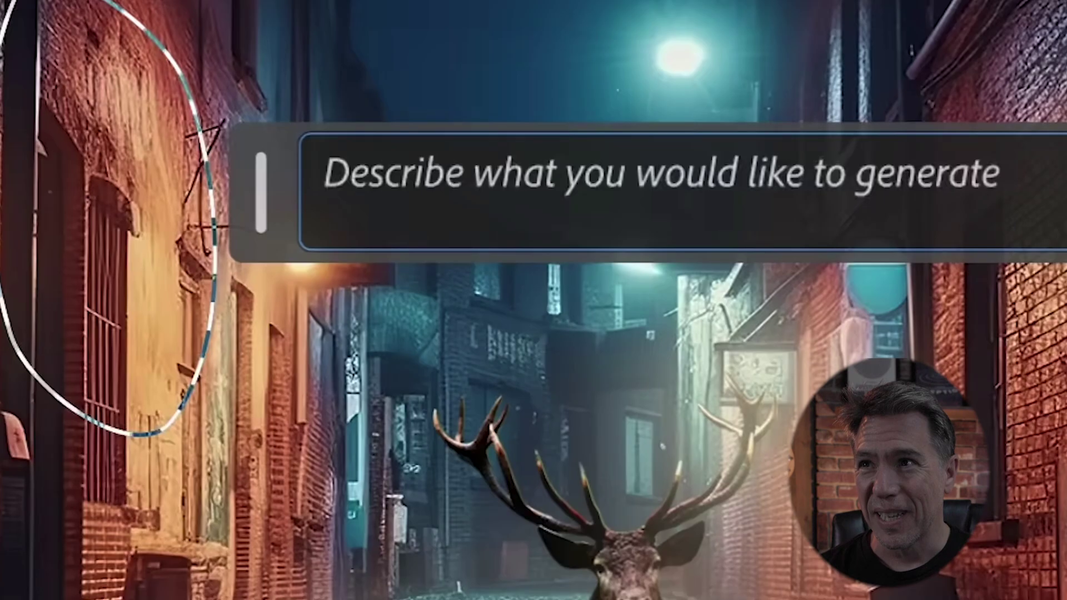
text(Red arrow sign)
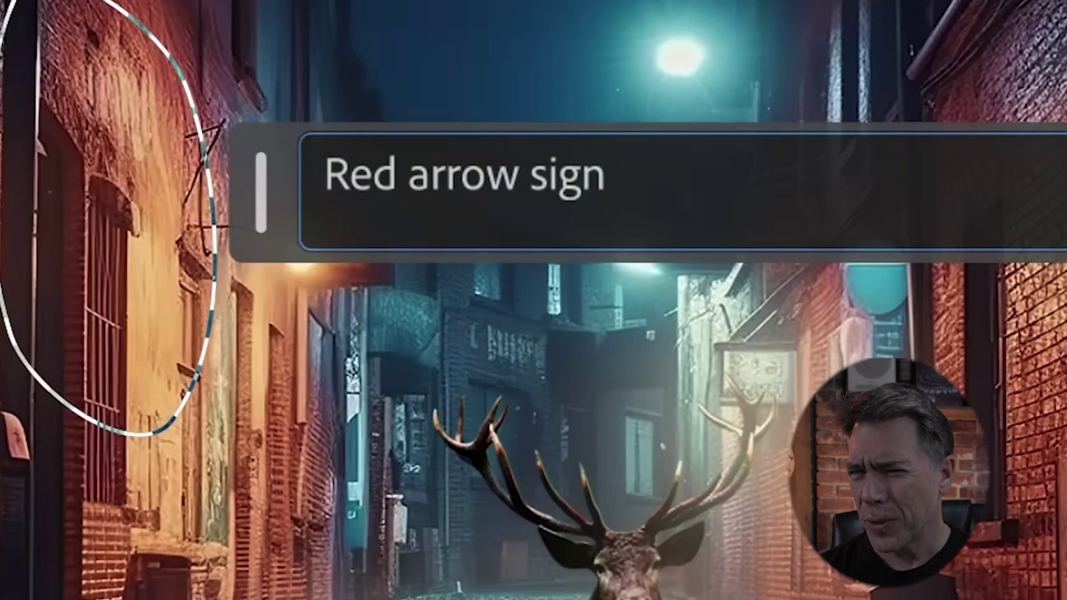
click(967, 98)
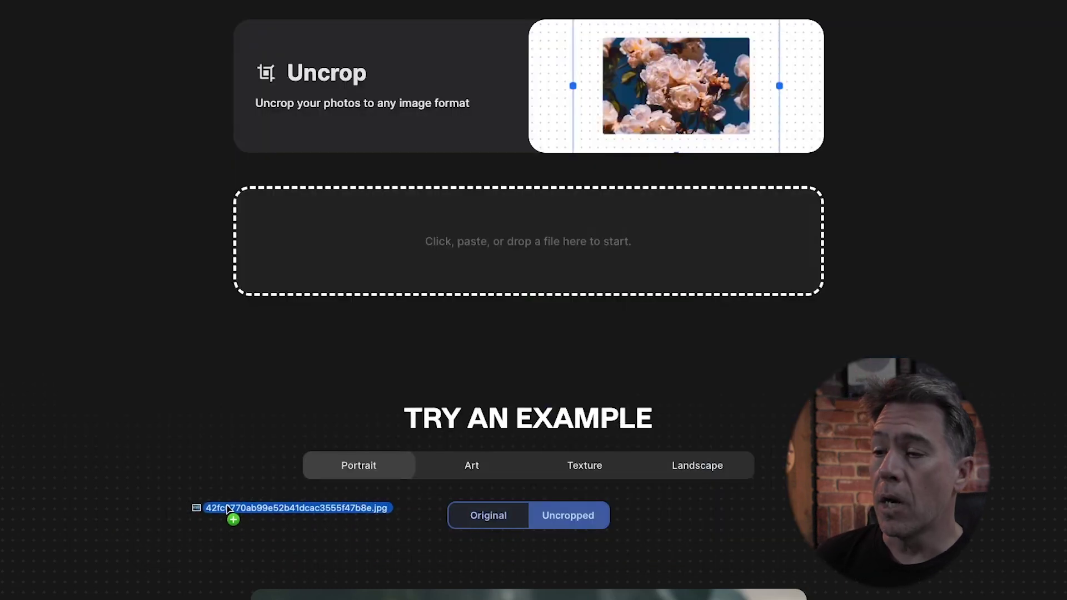
Step: Load Starry Night, extend its frame downward, and view the second through fourth variants
drag(228, 505, 504, 256)
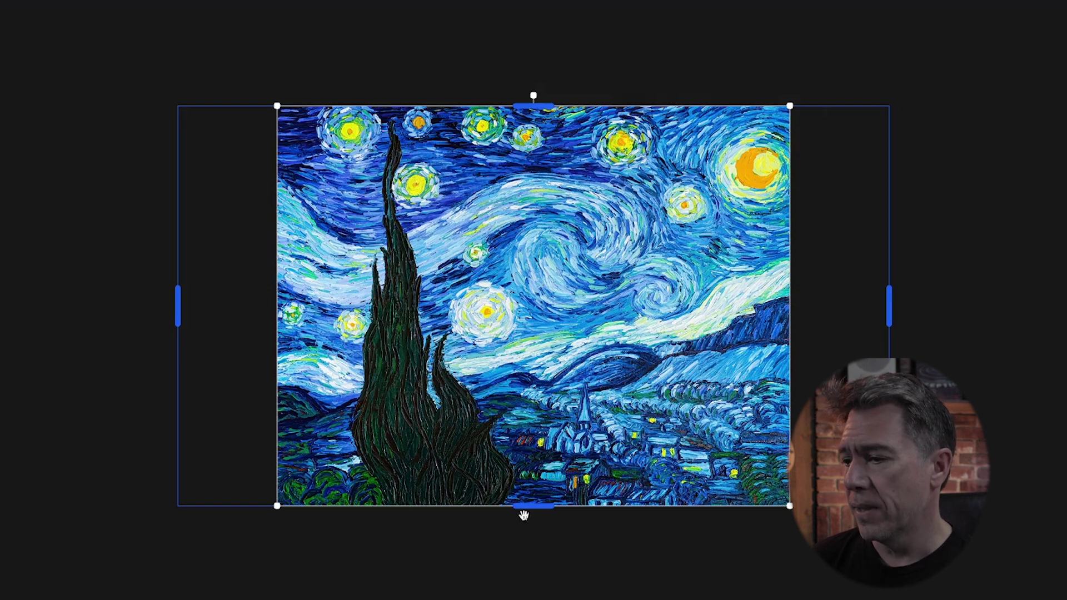
drag(534, 507, 534, 598)
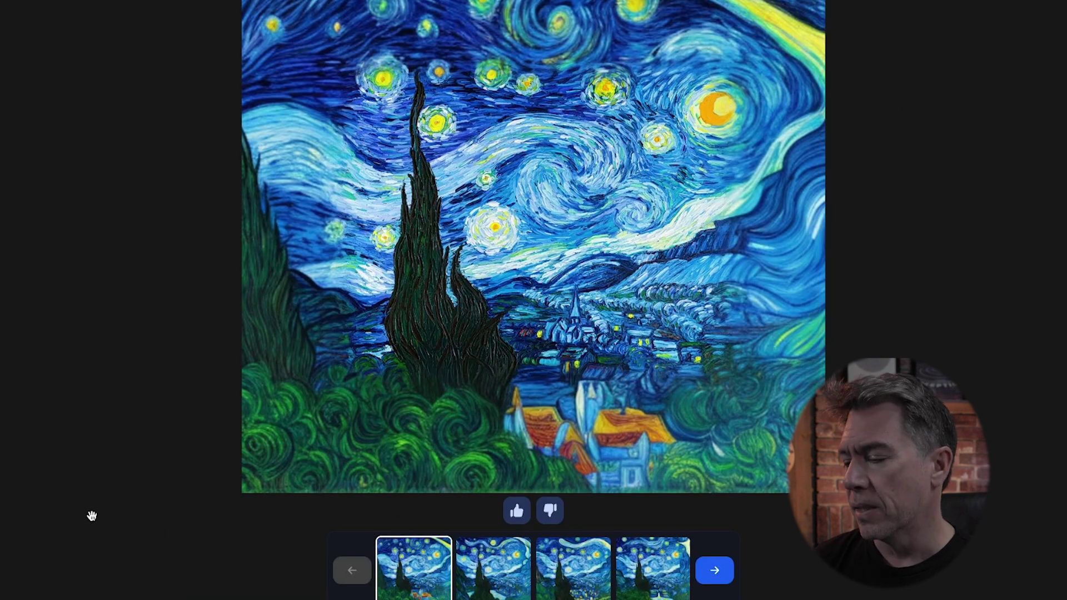
click(493, 568)
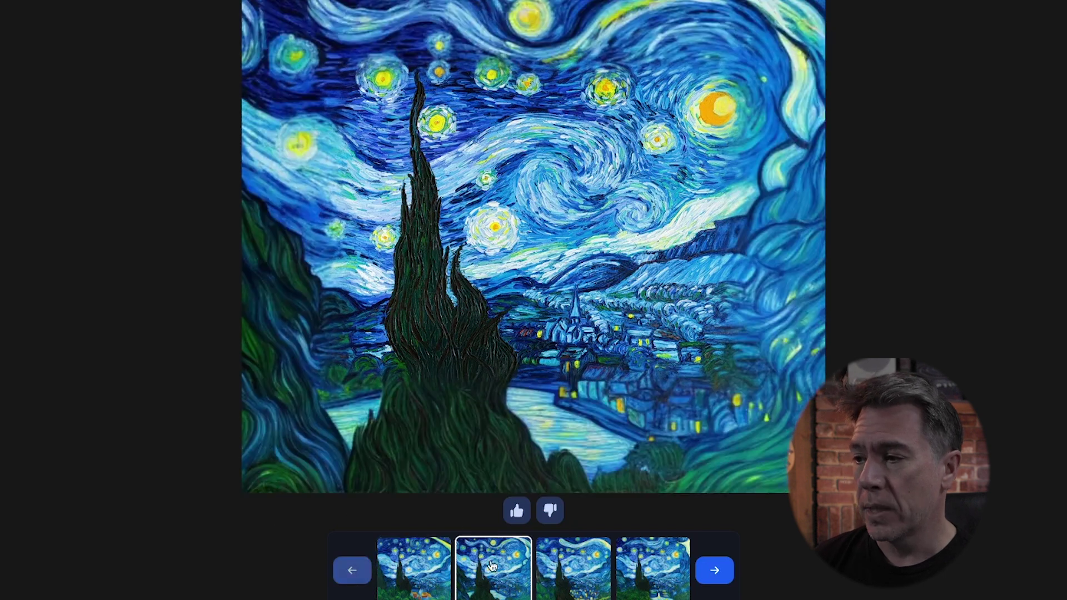
click(580, 569)
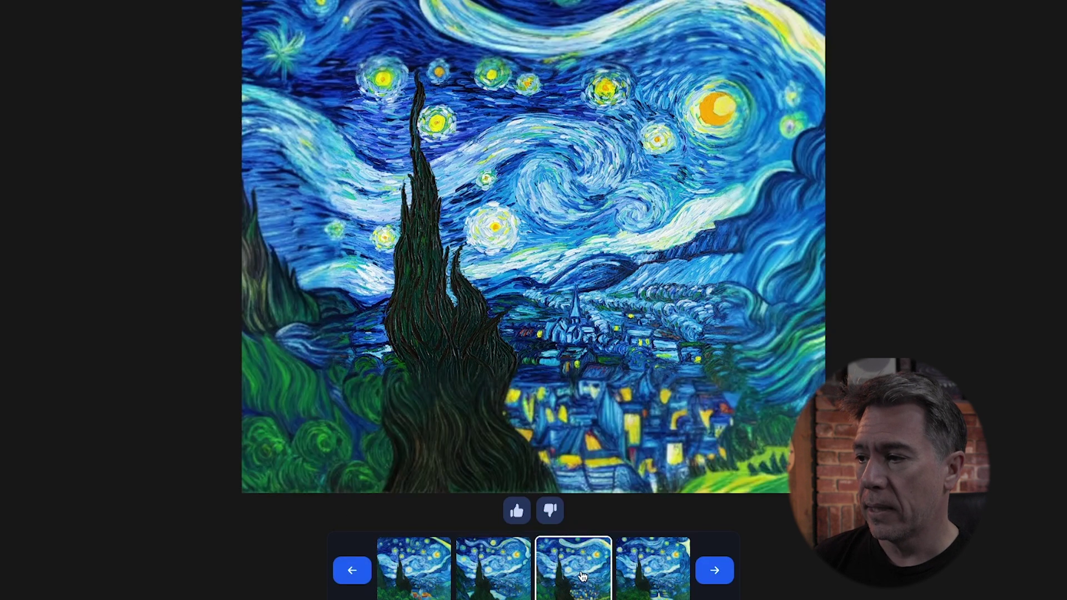
click(656, 579)
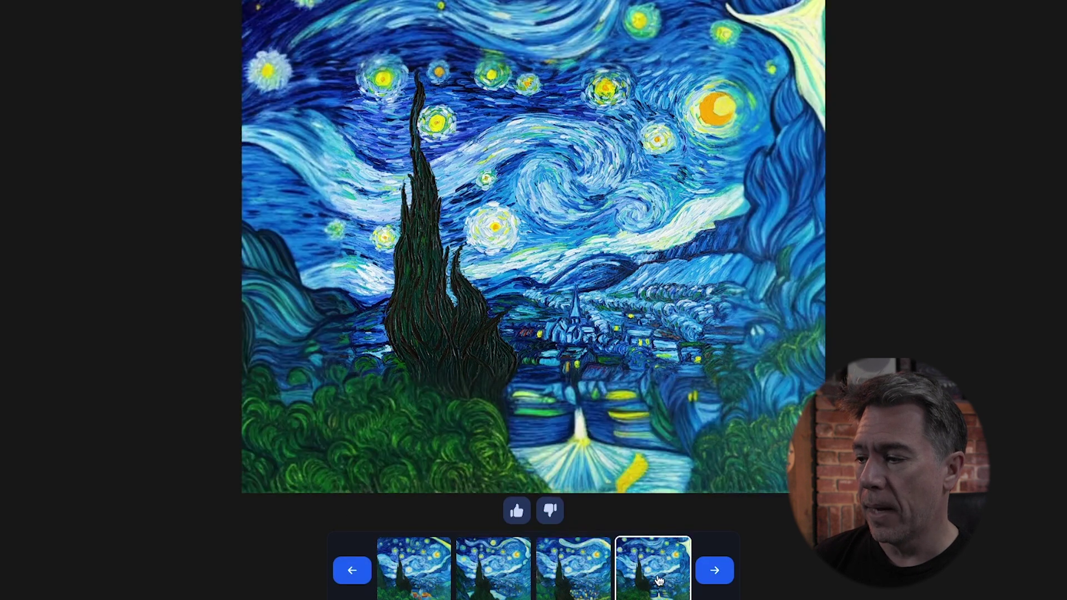
Step: Generate a new set of variants and browse them to the fourth, brighter-village version
click(715, 572)
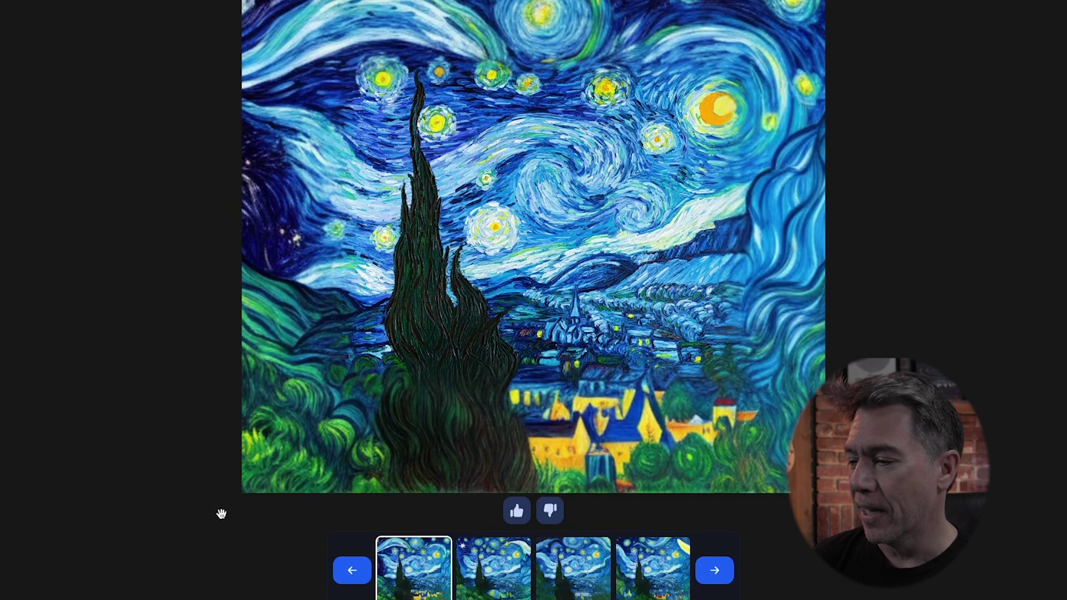
click(514, 581)
click(573, 579)
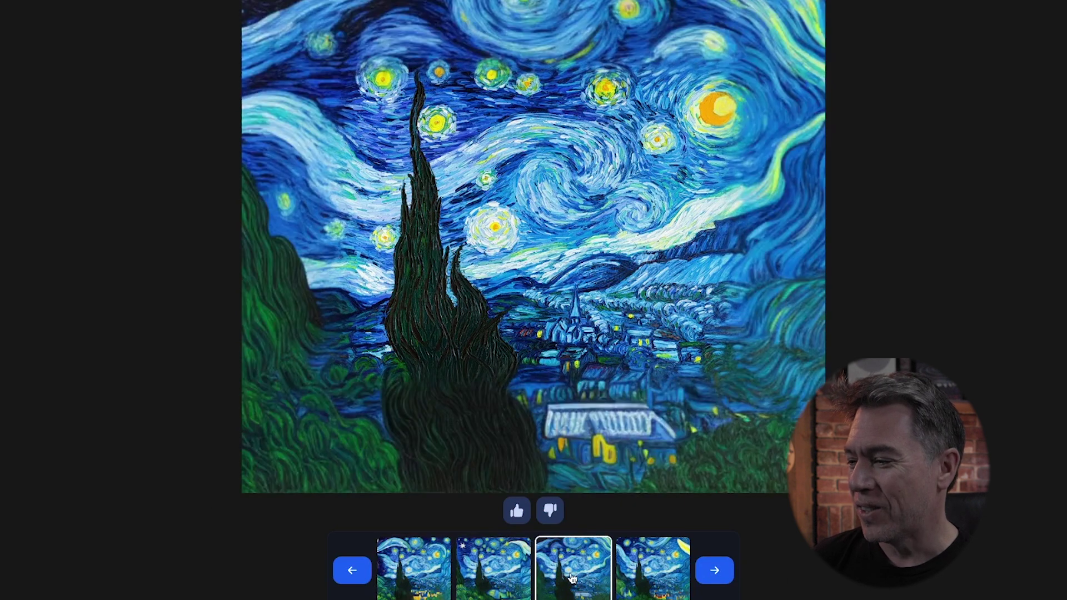
click(621, 578)
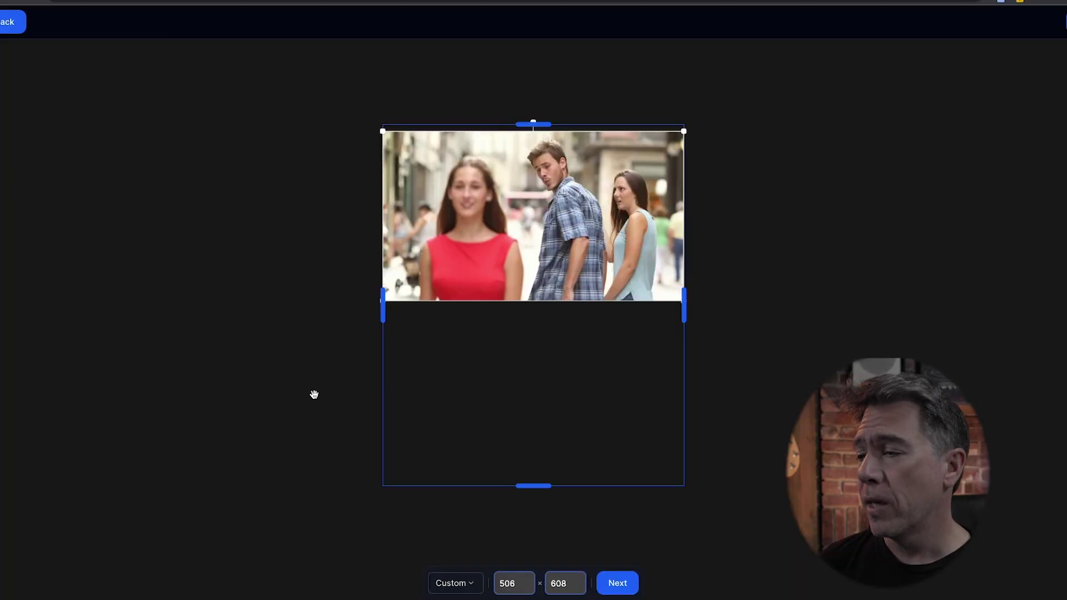
Step: Align the photo to the top and left edges of the 506 × 608 frame and generate
drag(532, 229, 532, 223)
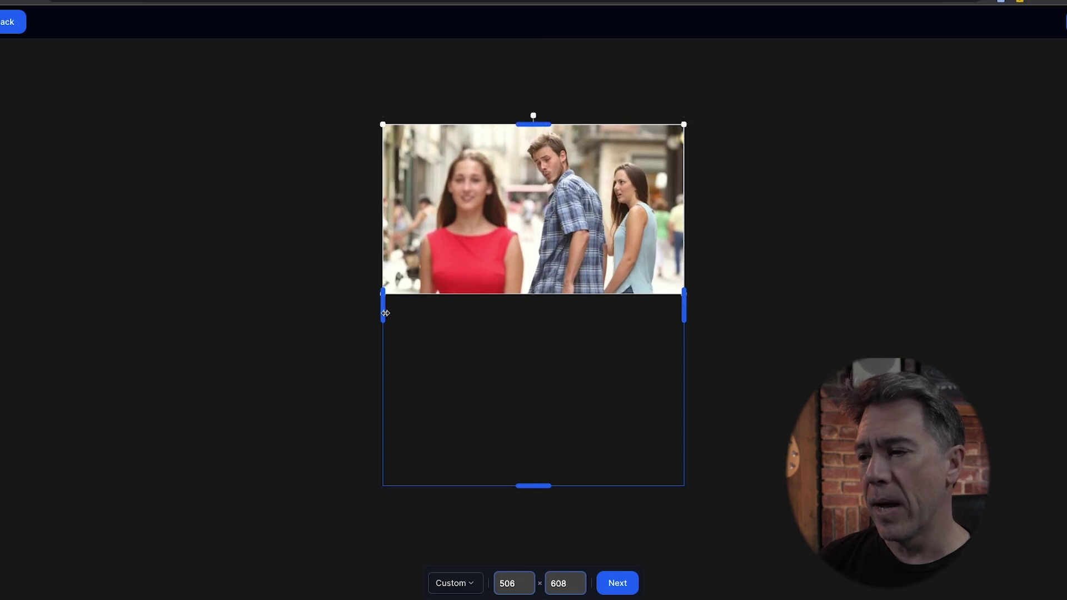
drag(381, 314, 382, 311)
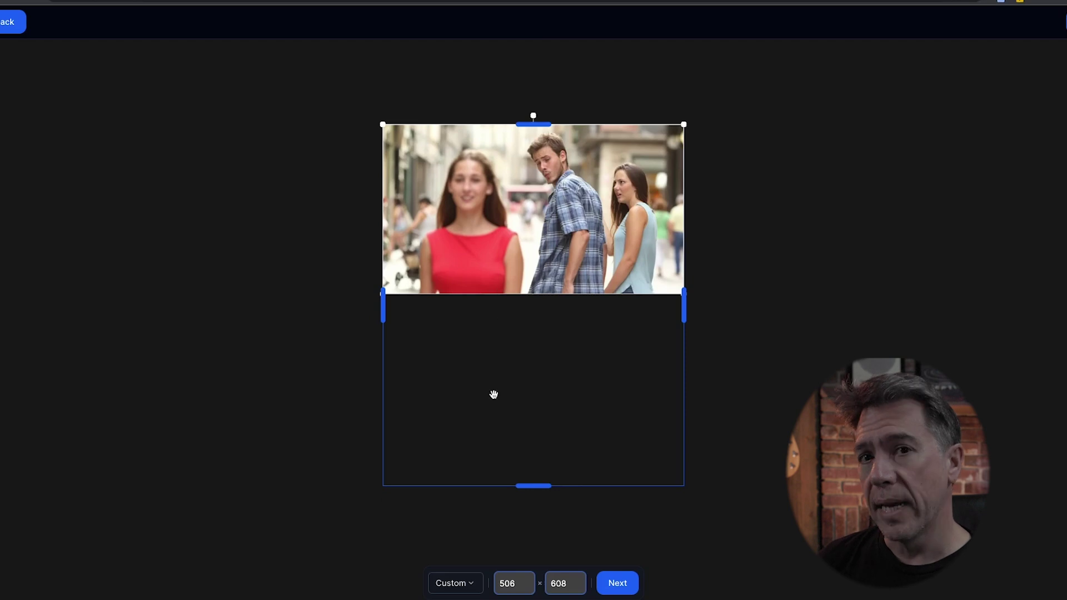
click(618, 583)
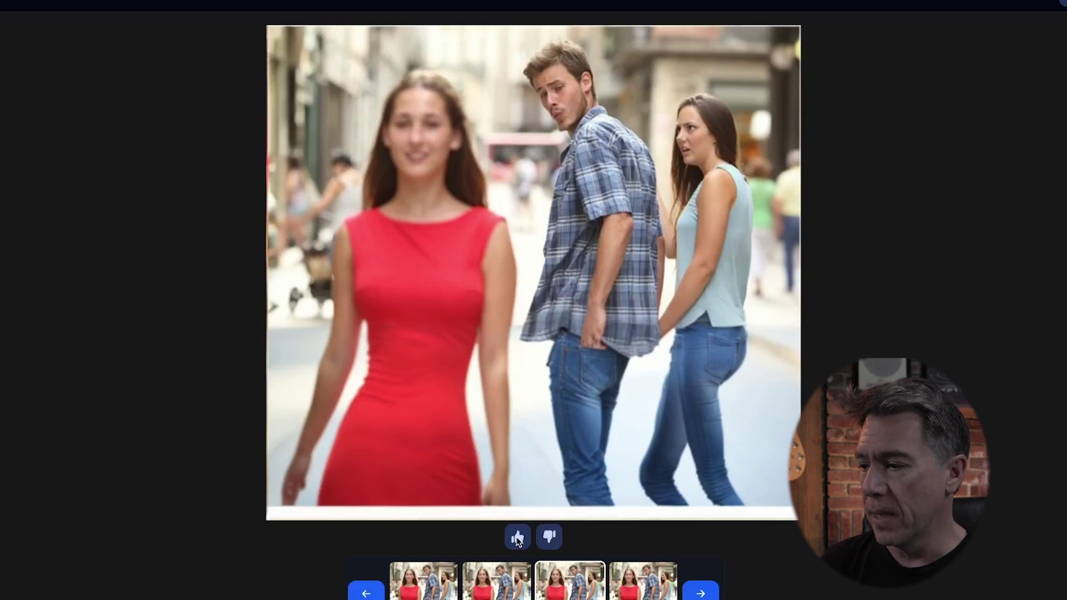
Step: Rate the result positively and compare the widened variants, including the neeston cartoon and balloons versions
click(517, 538)
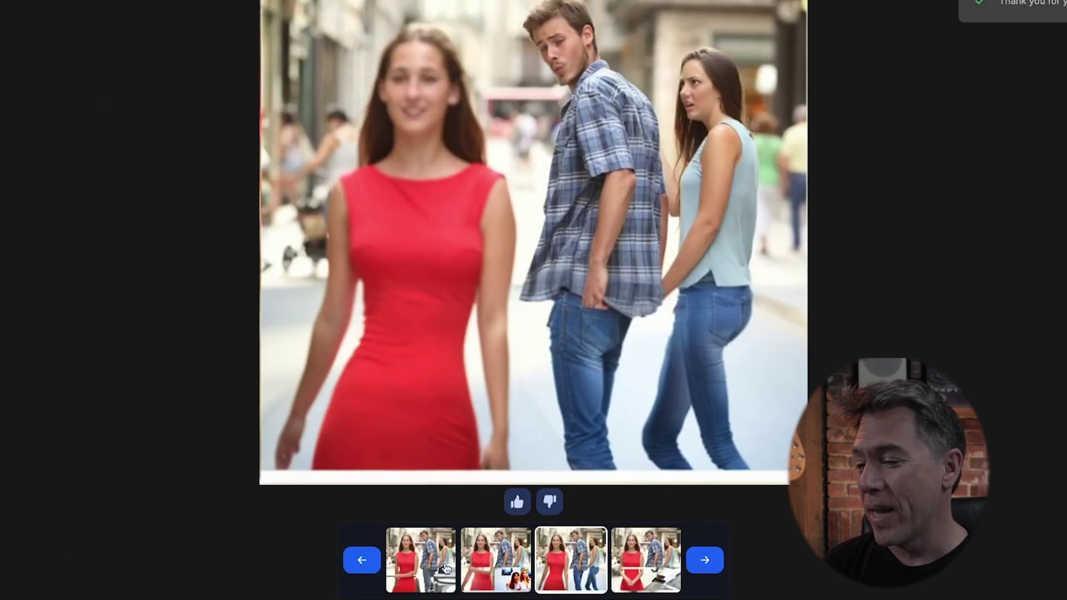
click(507, 567)
click(357, 561)
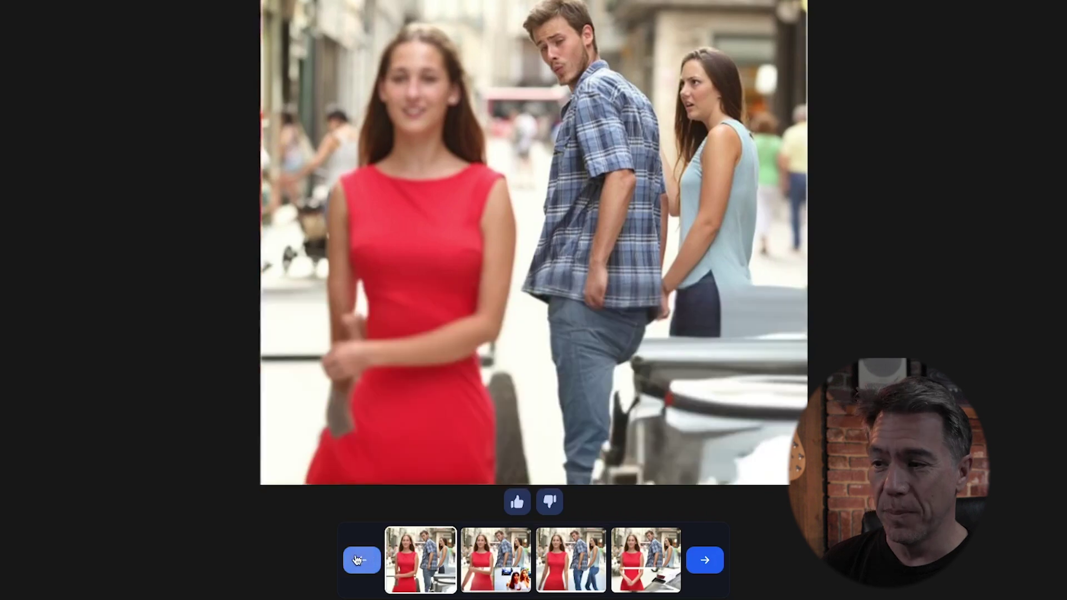
click(357, 560)
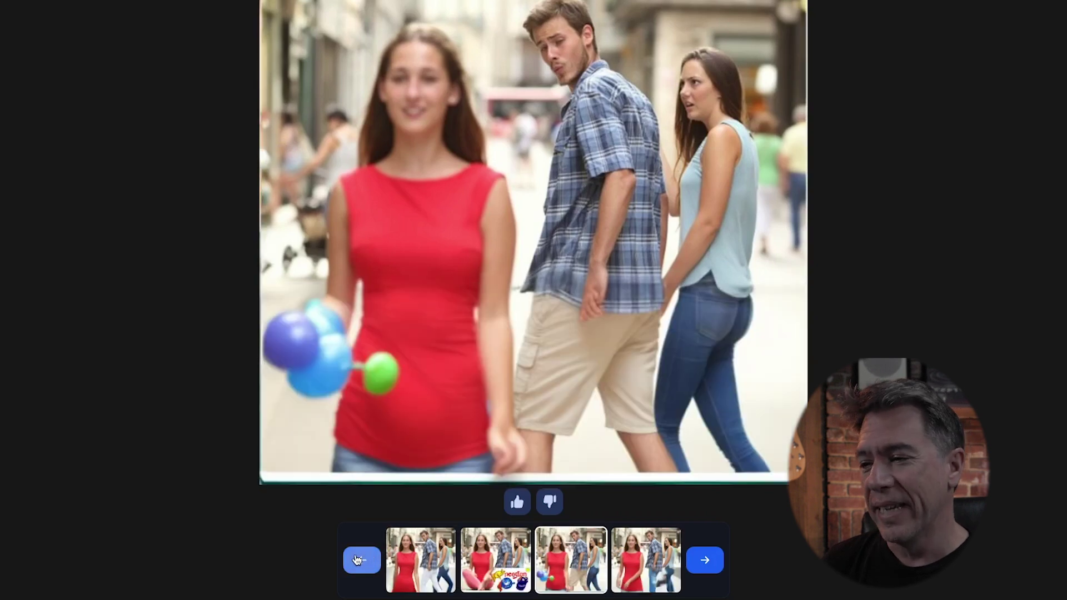
click(358, 560)
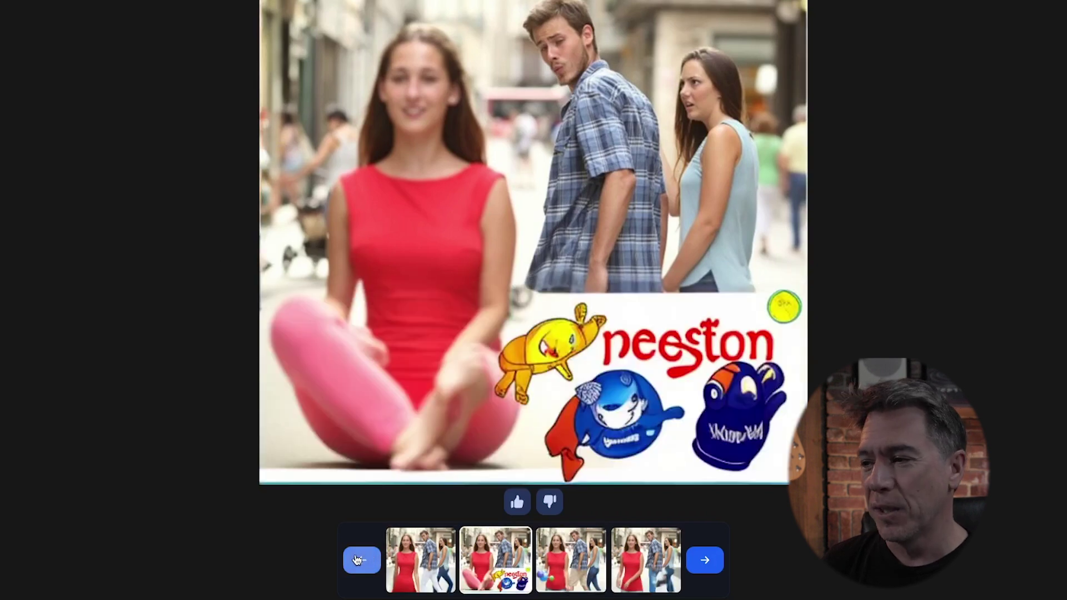
click(689, 562)
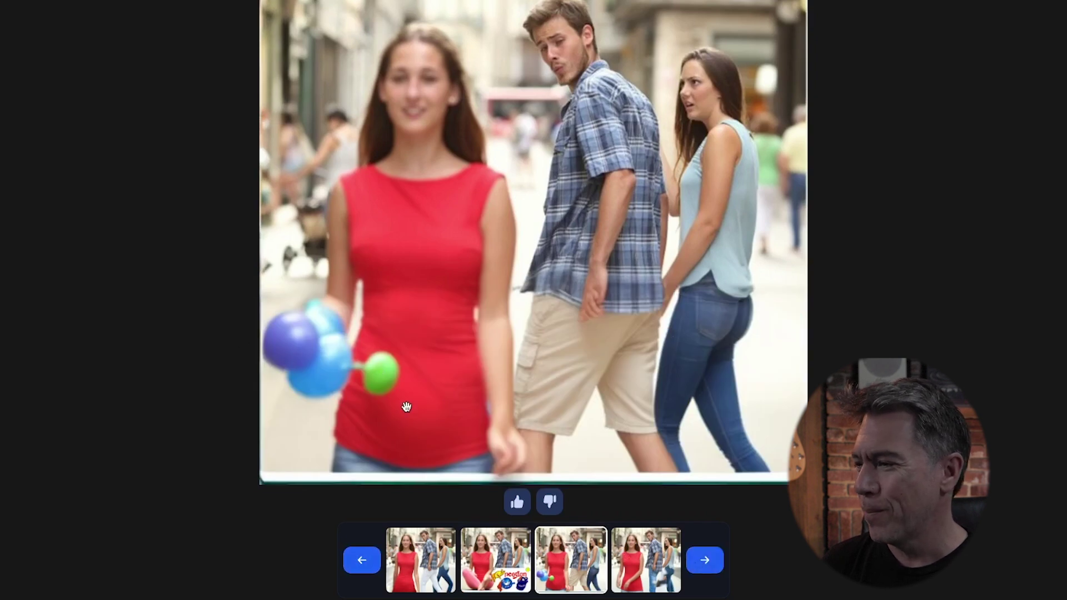
click(360, 573)
click(360, 573)
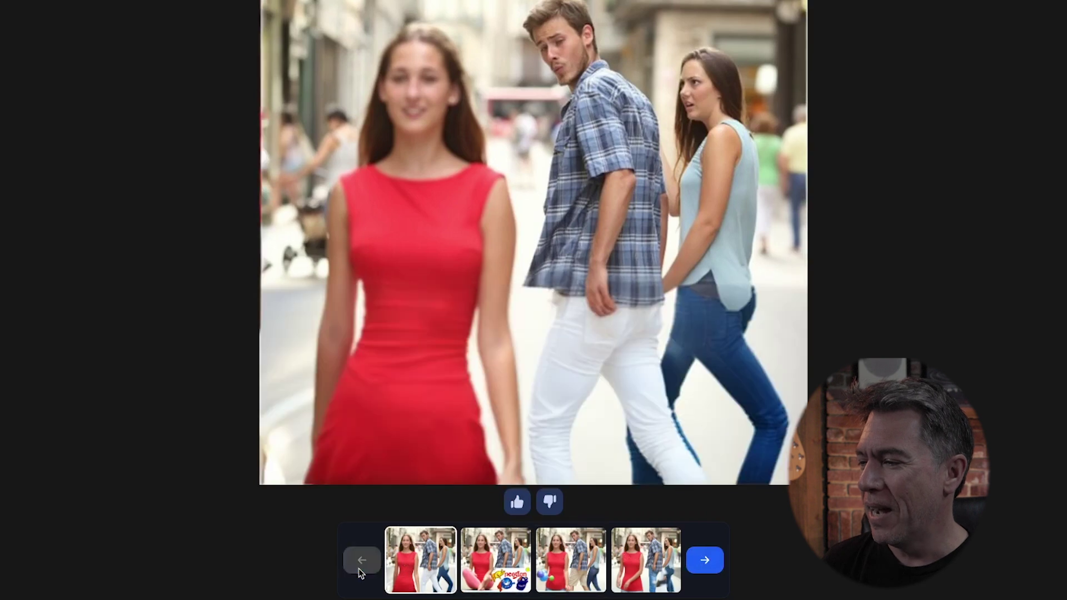
click(698, 562)
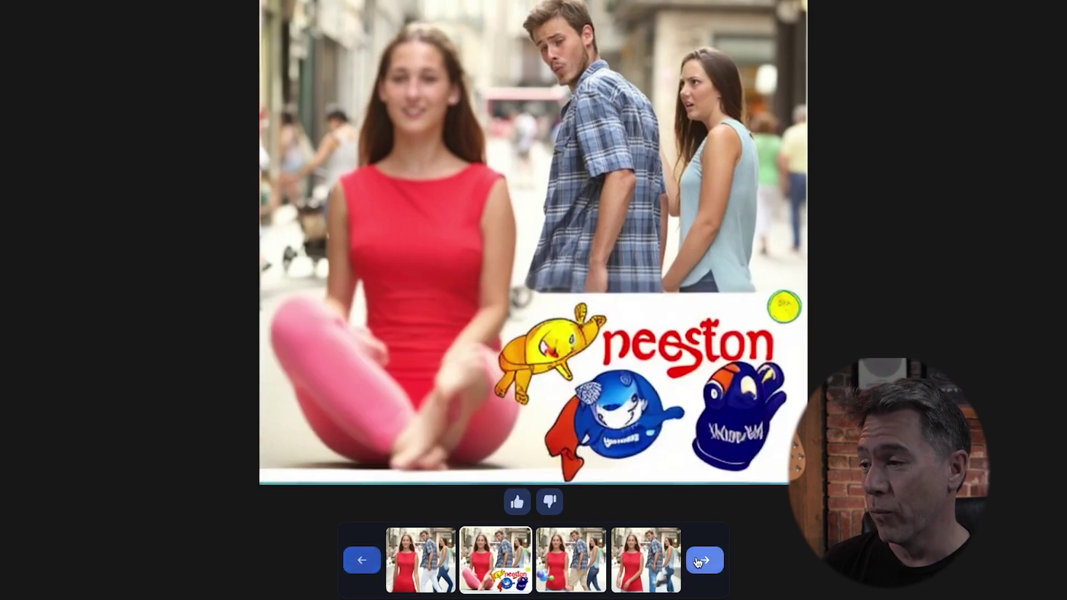
click(364, 561)
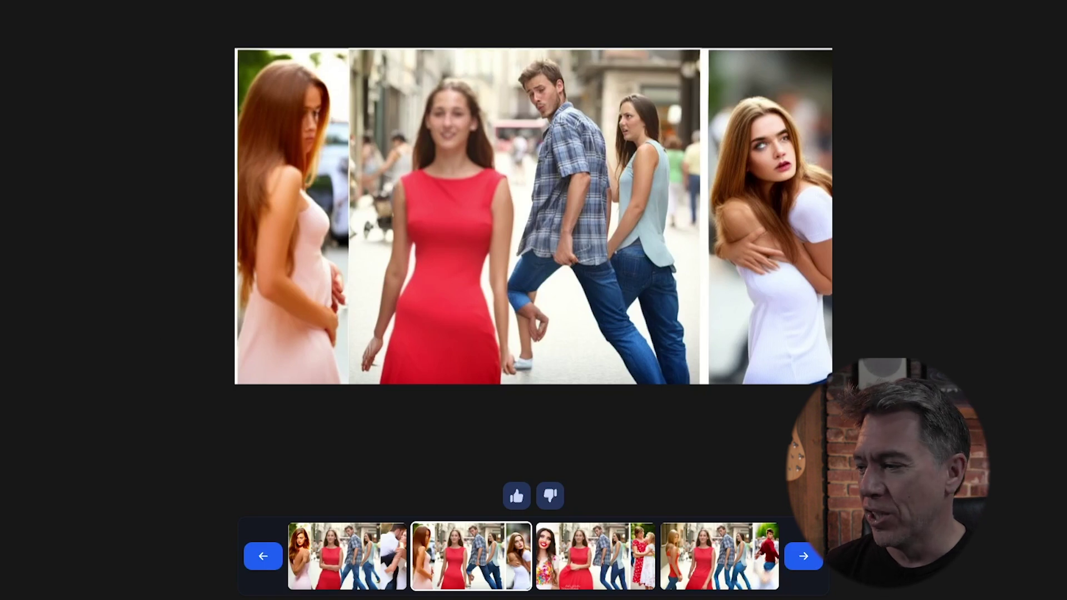
Step: View the third and fourth extended variations, then request fresh batches of extended versions
click(804, 560)
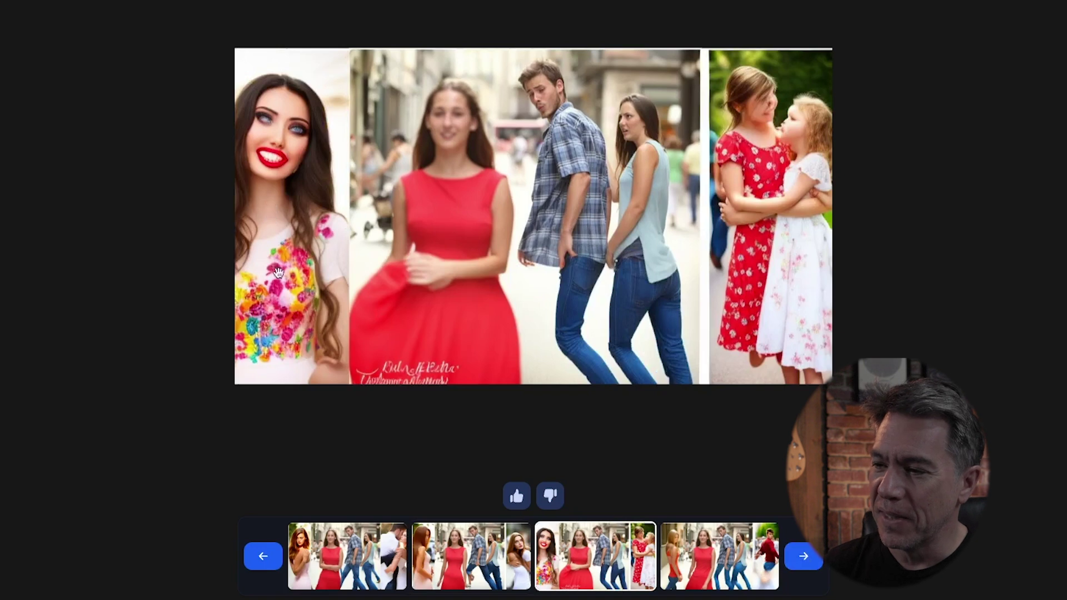
click(804, 561)
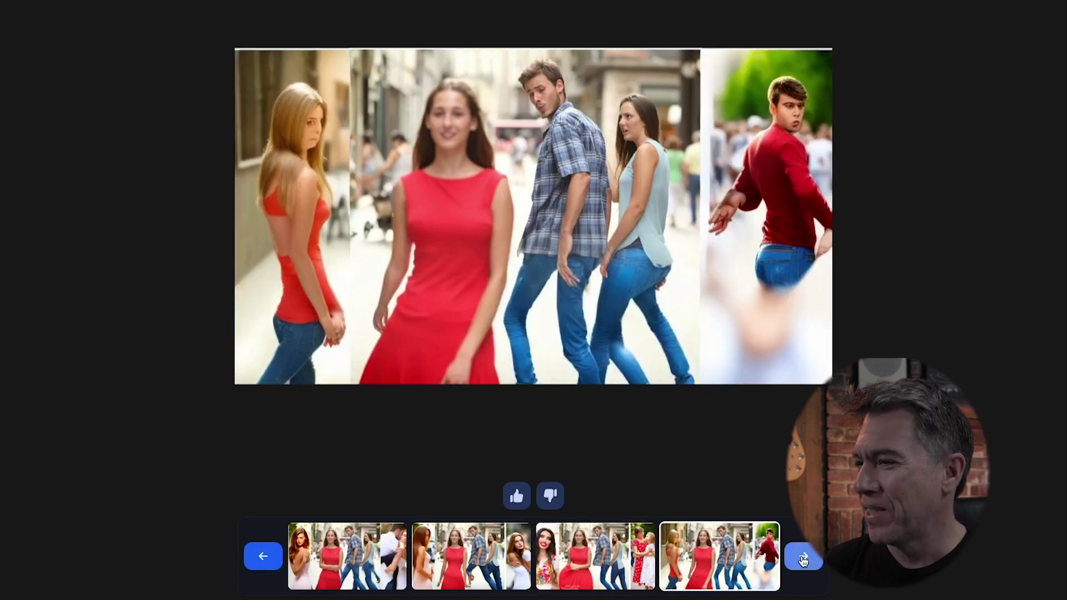
click(804, 560)
click(804, 560)
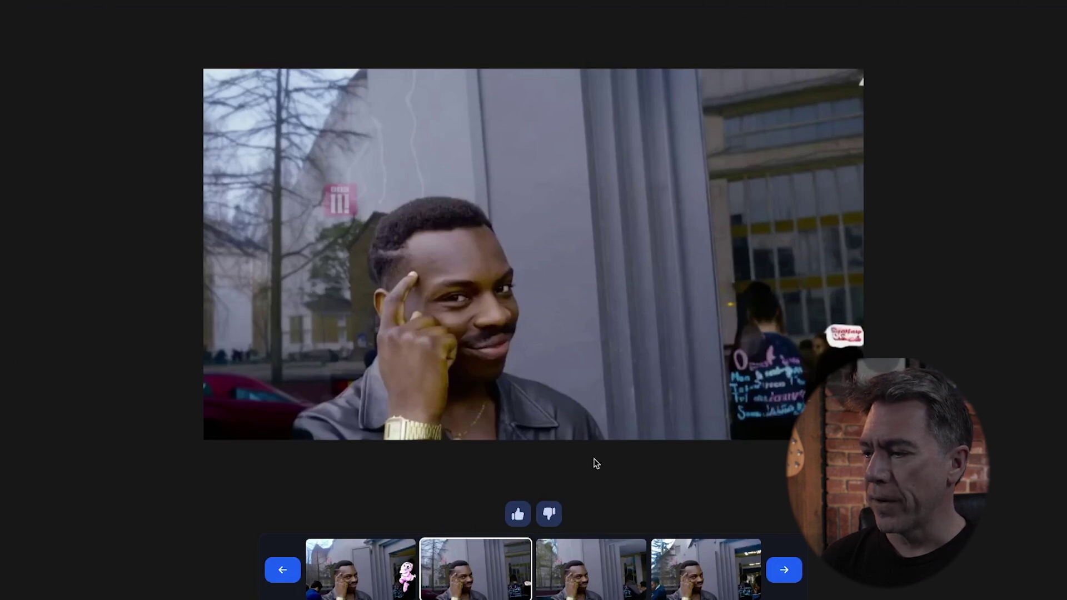
Step: Step through the widened Roll Safe meme variants, regenerate new batches, and return to the first result
click(784, 570)
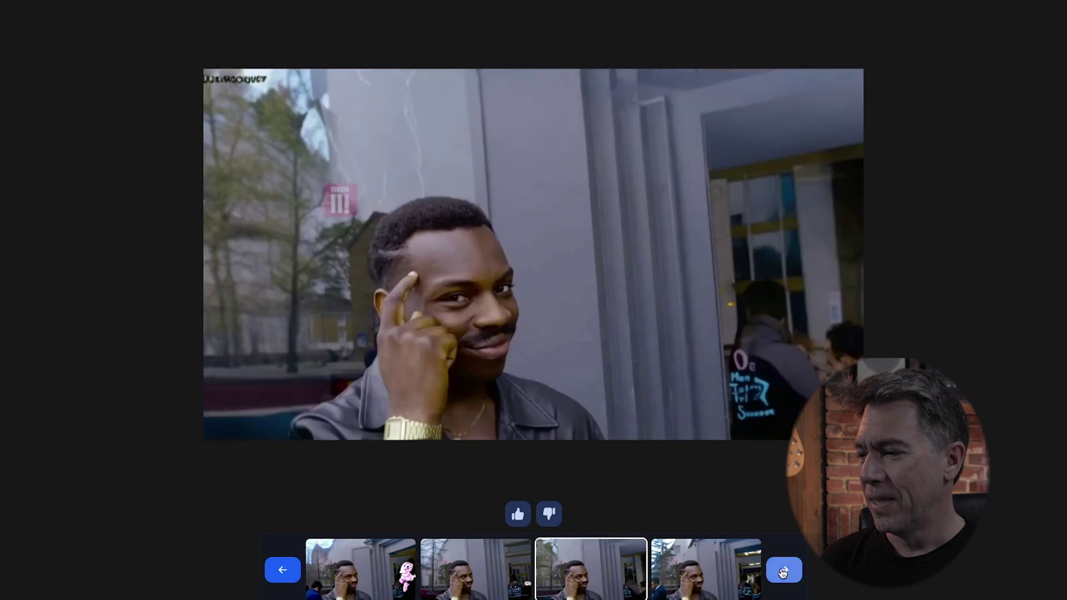
click(784, 570)
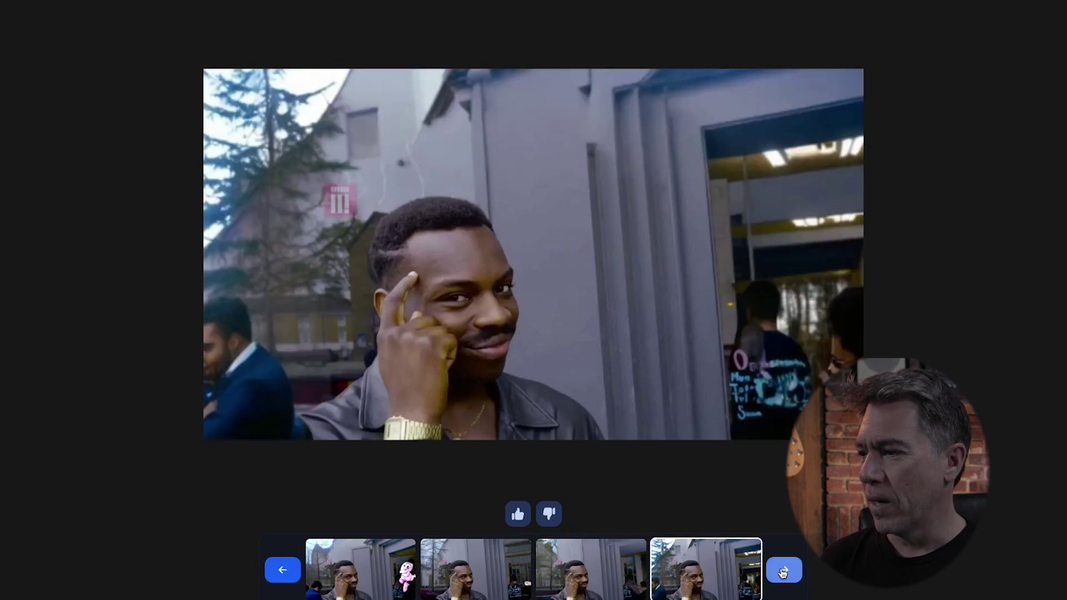
click(784, 570)
click(784, 570)
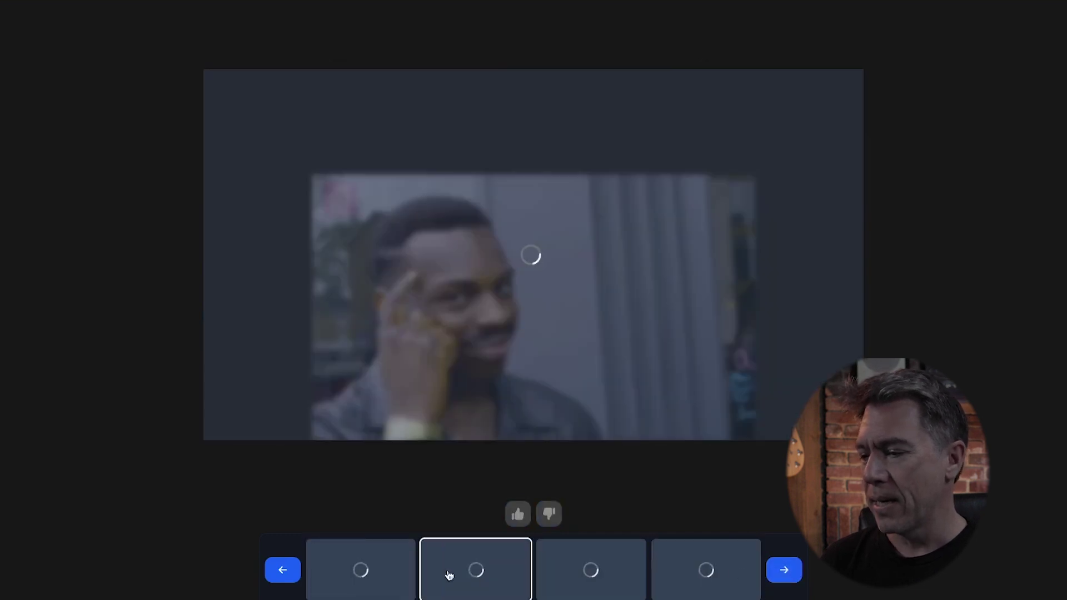
click(280, 571)
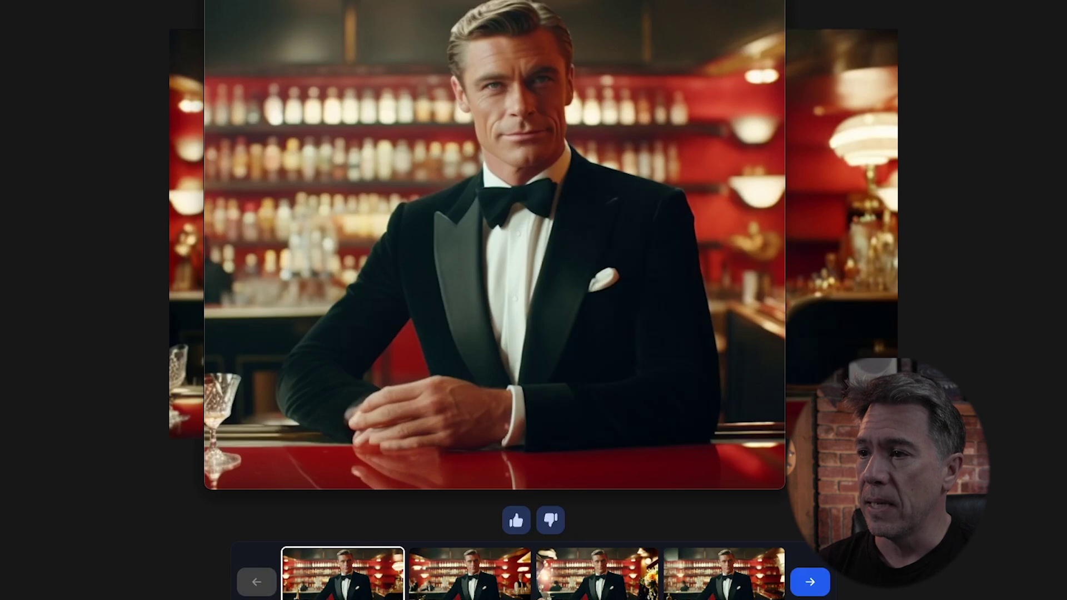
Step: Close the square preview and view the second, third and fourth wide bar scenes
click(182, 20)
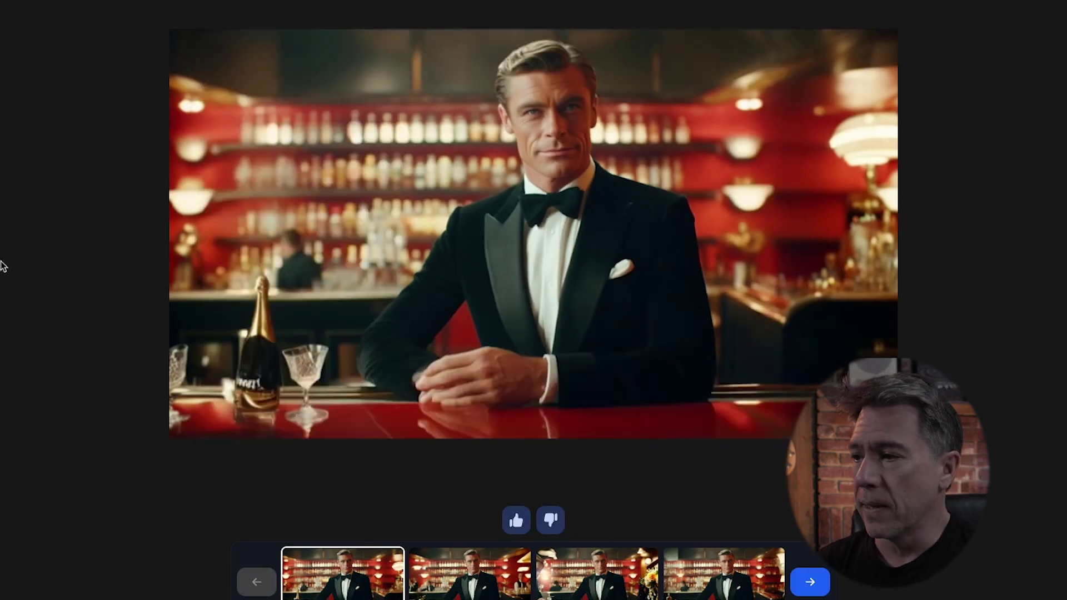
click(512, 587)
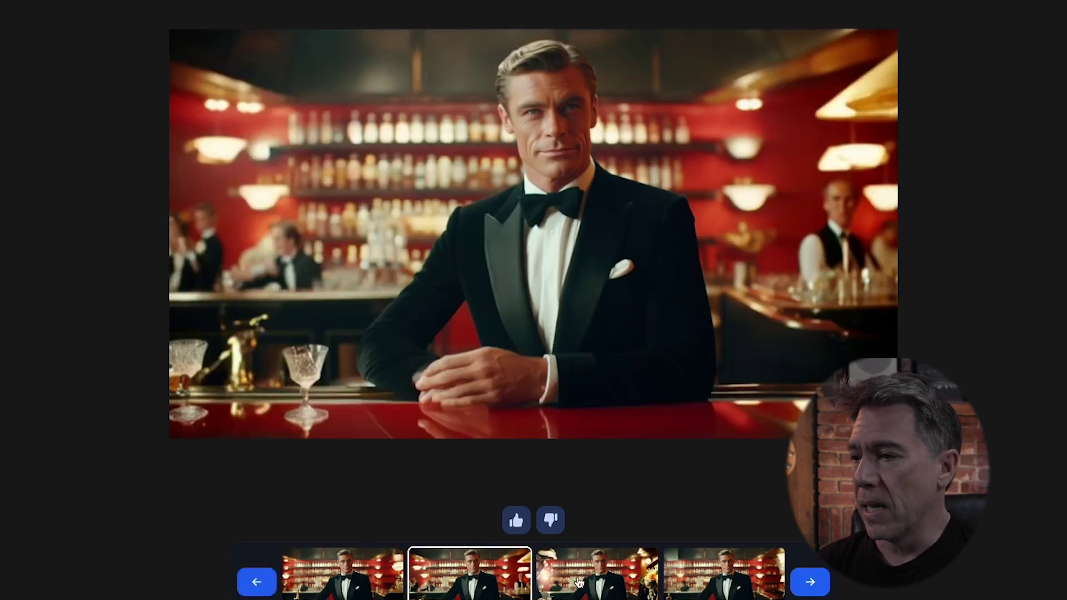
click(599, 584)
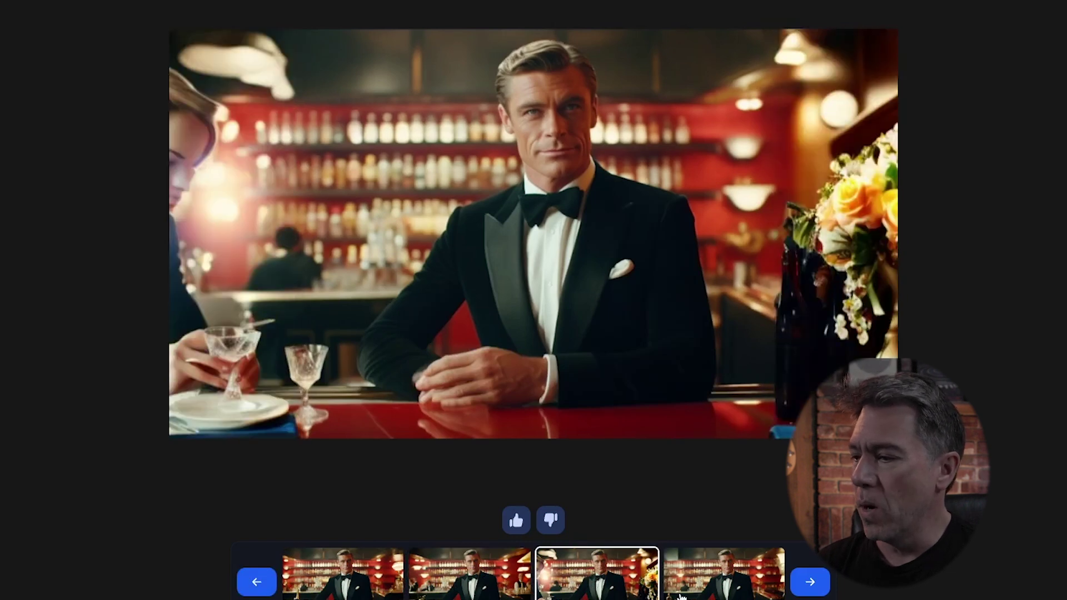
click(677, 597)
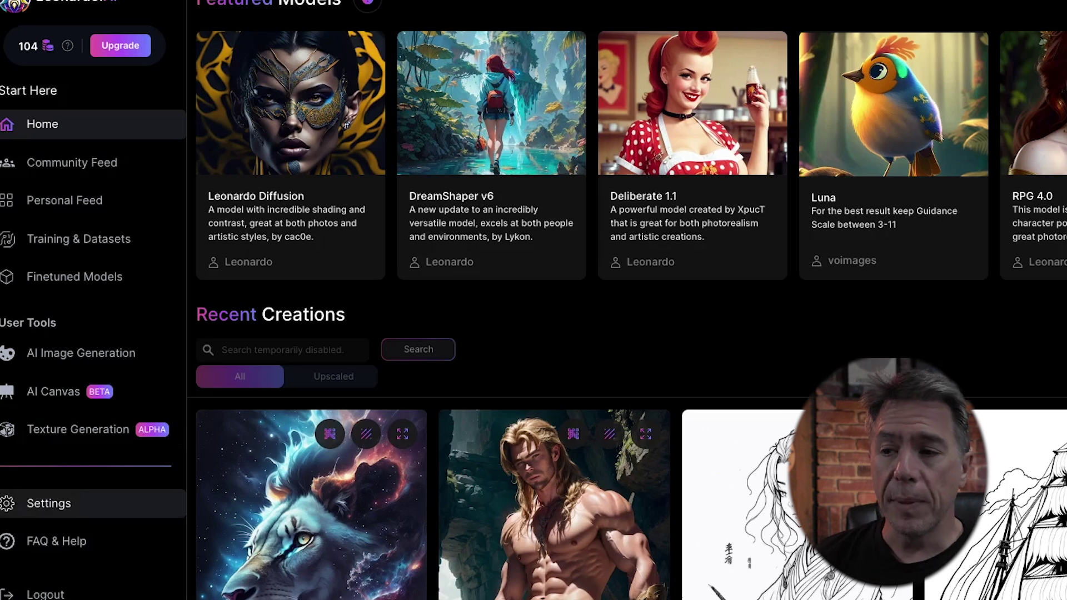
Step: Open Leonardo.ai's AI Canvas editor from the User Tools sidebar
click(46, 394)
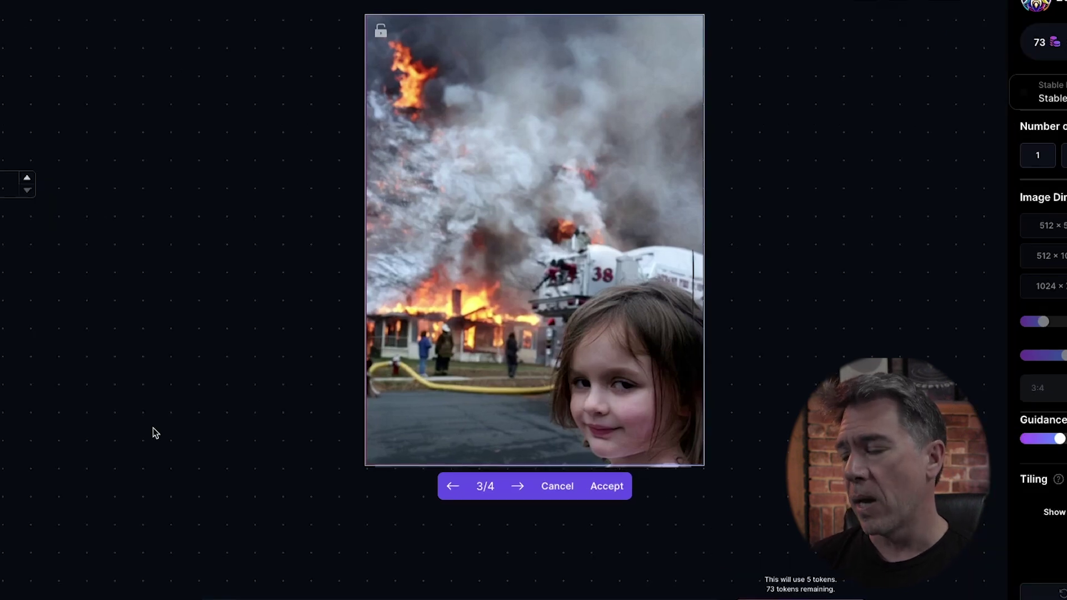
Step: Accept the third image variant and move the generation frame down below the image
click(609, 485)
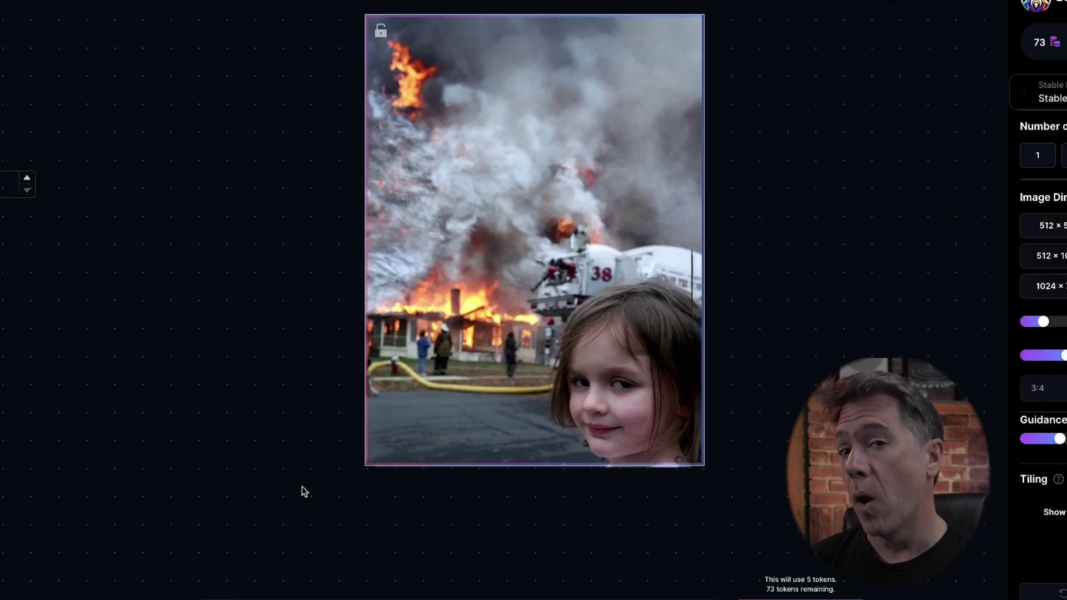
drag(552, 283, 557, 464)
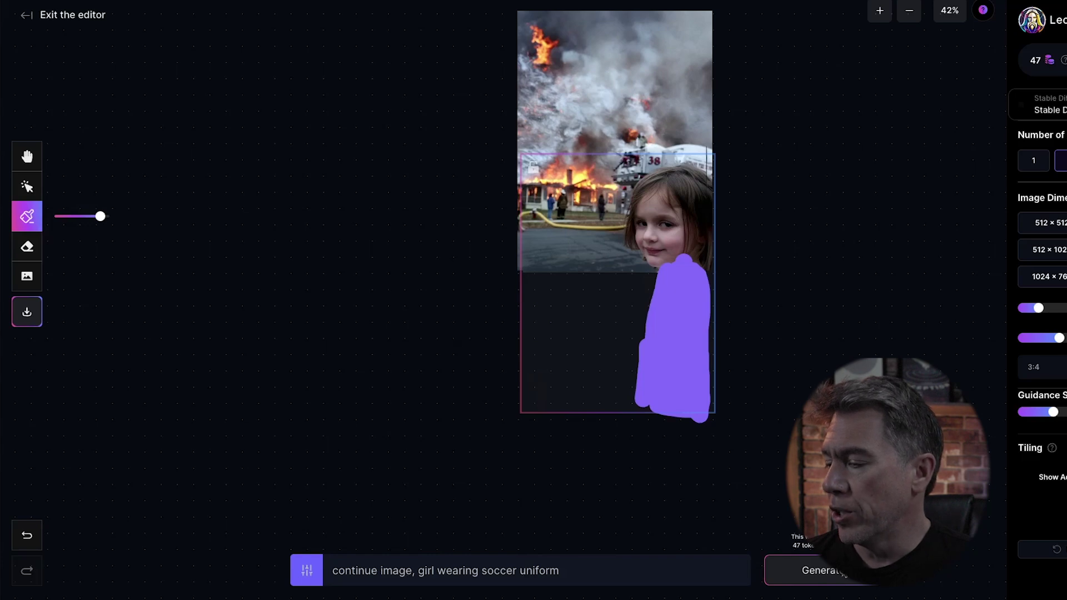
Step: Generate the yellow soccer-uniform extension below the girl and mask the empty area left of her
click(844, 574)
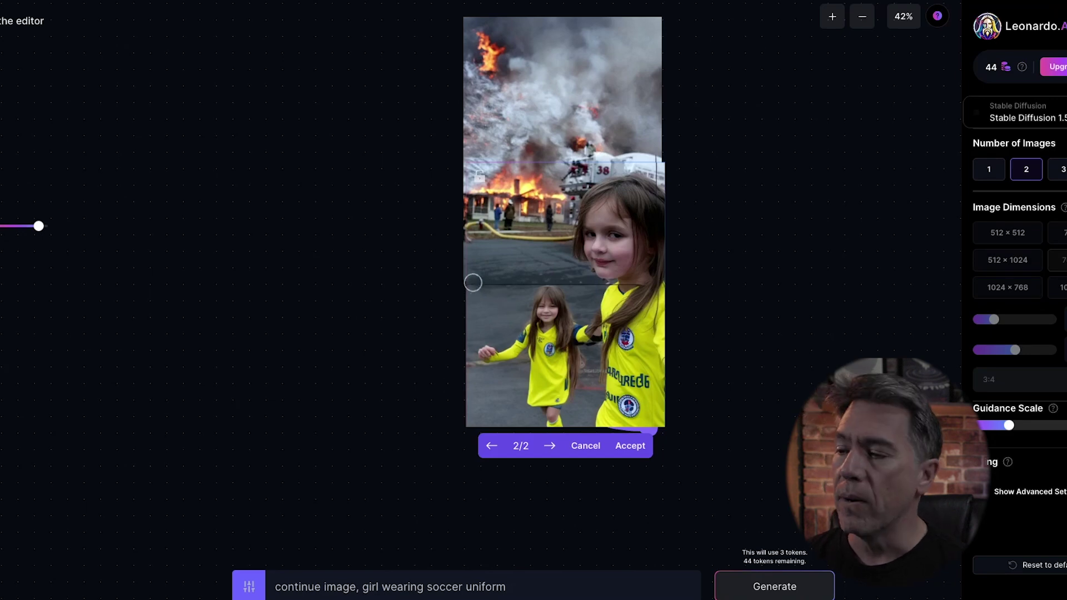
mouse_move(448, 333)
mouse_down()
mouse_move(476, 278)
mouse_move(611, 270)
mouse_move(532, 307)
mouse_move(516, 374)
mouse_move(536, 317)
mouse_move(539, 393)
mouse_up()
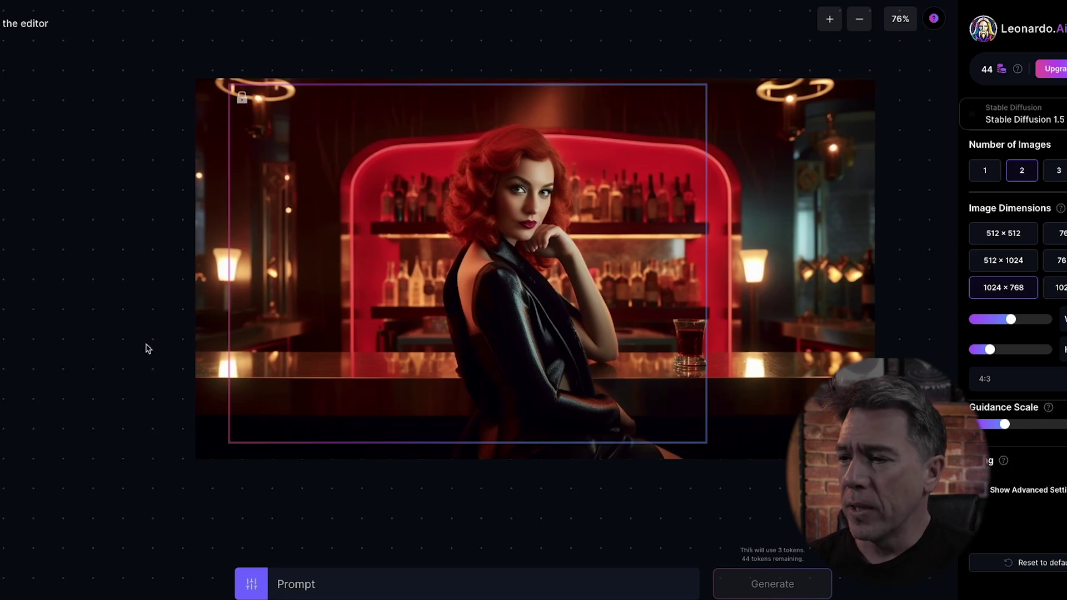
Step: Paint an inpainting mask over the left side of the bar where the spy will stand
click(17, 228)
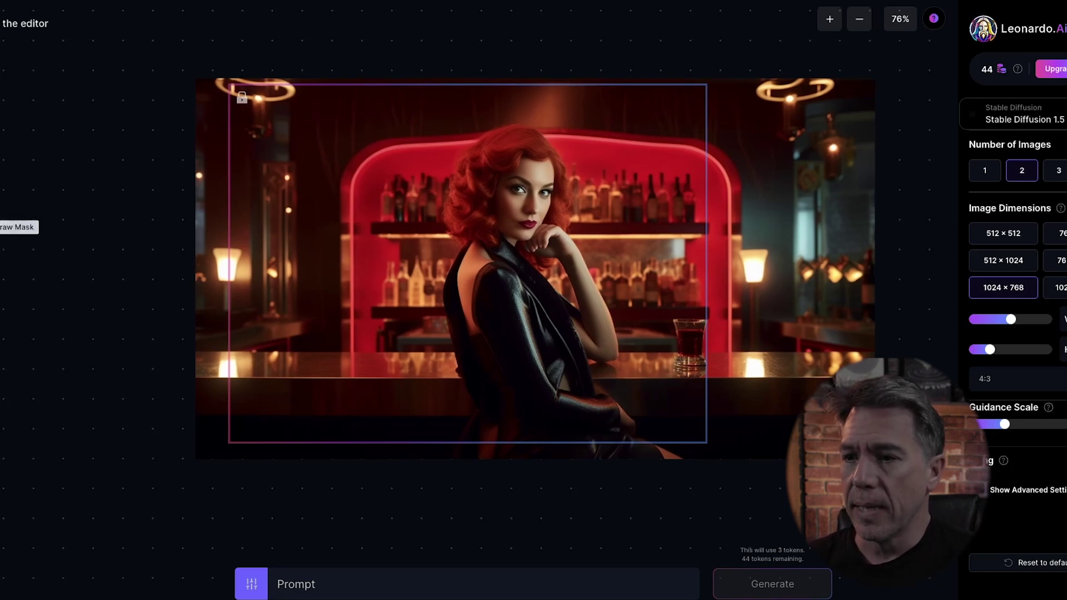
mouse_move(287, 335)
mouse_down()
mouse_move(277, 256)
mouse_move(289, 175)
mouse_move(281, 333)
mouse_up()
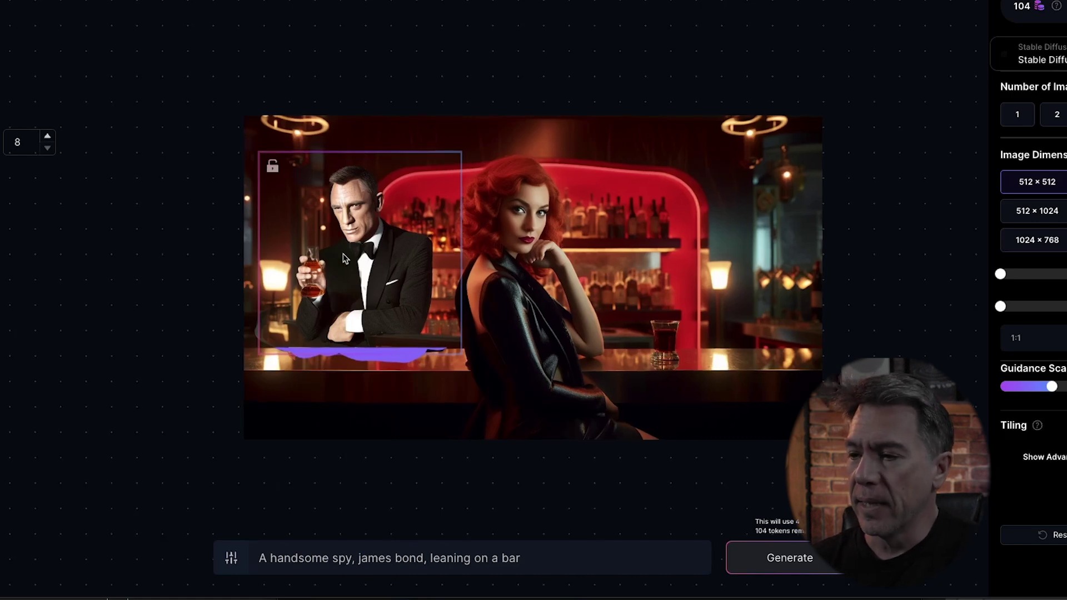
scroll(342, 258, up, 10)
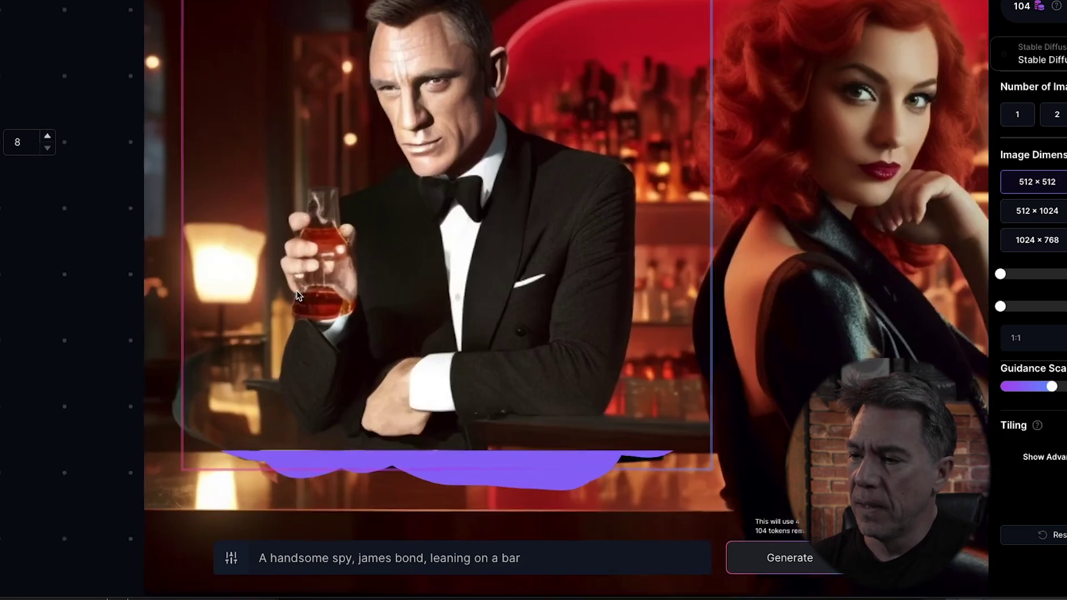
scroll(305, 292, up, 1)
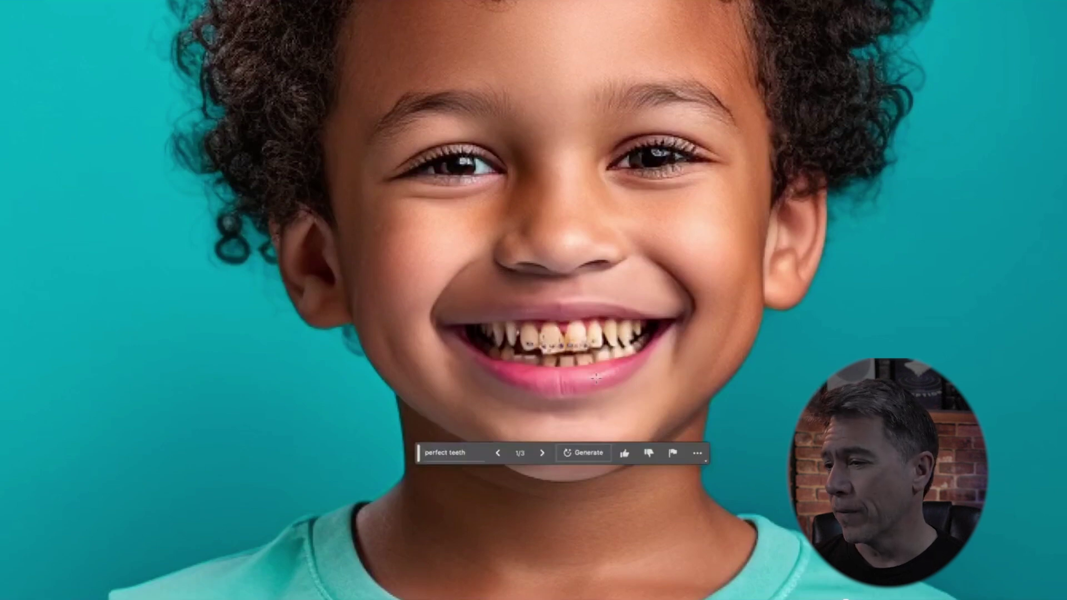
Step: Step through the 'perfect teeth' Generative Fill results to variations 2/3 and 3/3
click(542, 454)
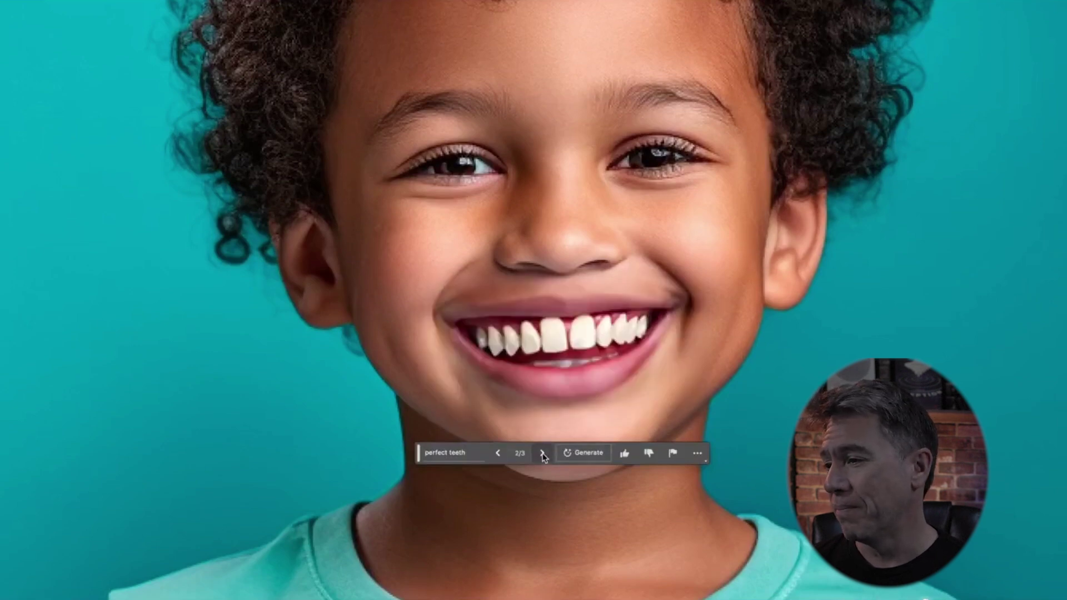
click(542, 455)
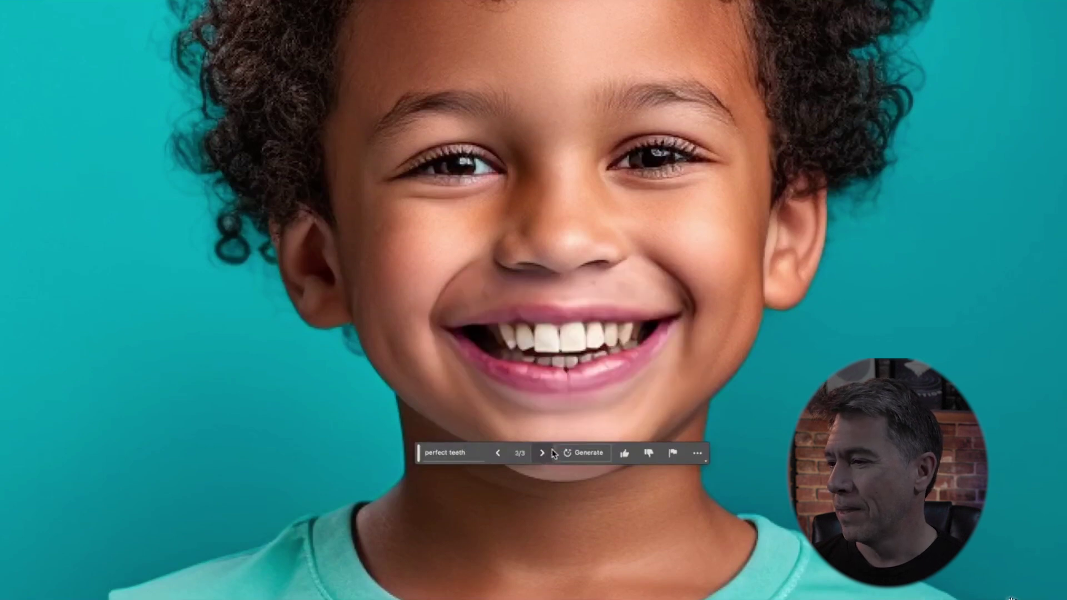